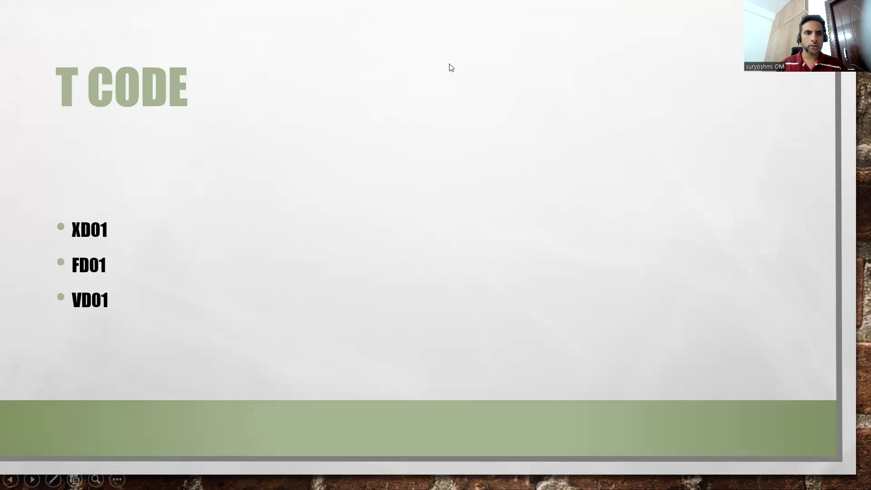
# - Show the Udemy instructor profile and scroll through its 16 courses, then back to the top
pyautogui.hotkey('alt', 'Tab')
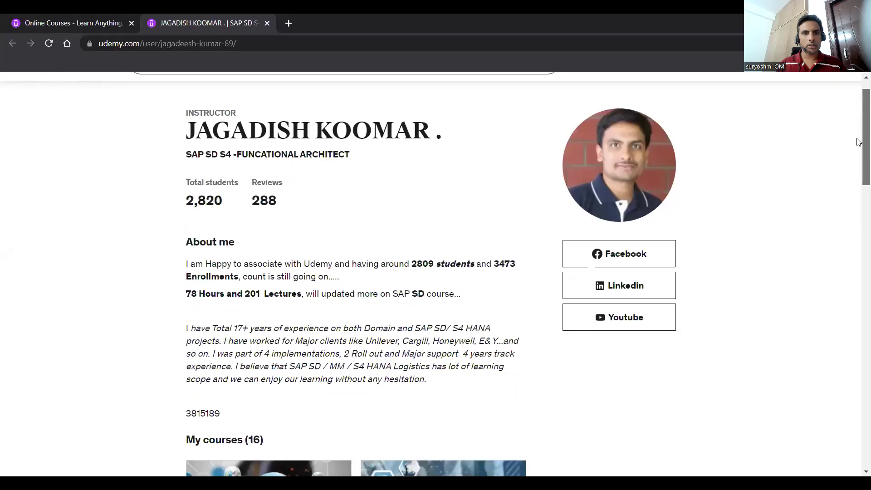
pyautogui.scroll(-1, 859, 142)
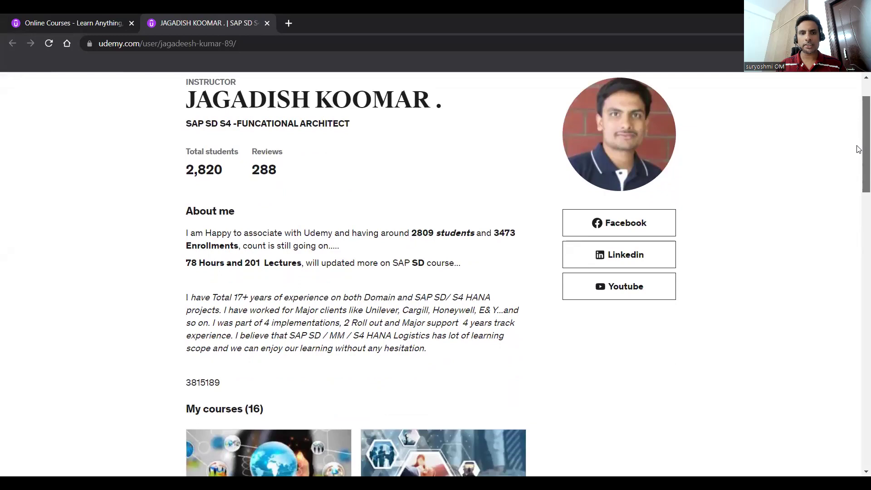
pyautogui.scroll(1, 858, 146)
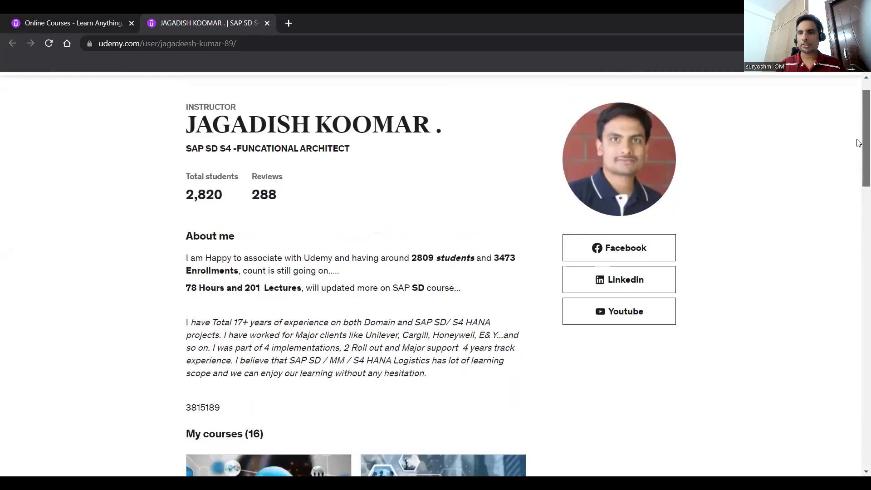
pyautogui.scroll(-2, 857, 141)
pyautogui.scroll(-20, 858, 181)
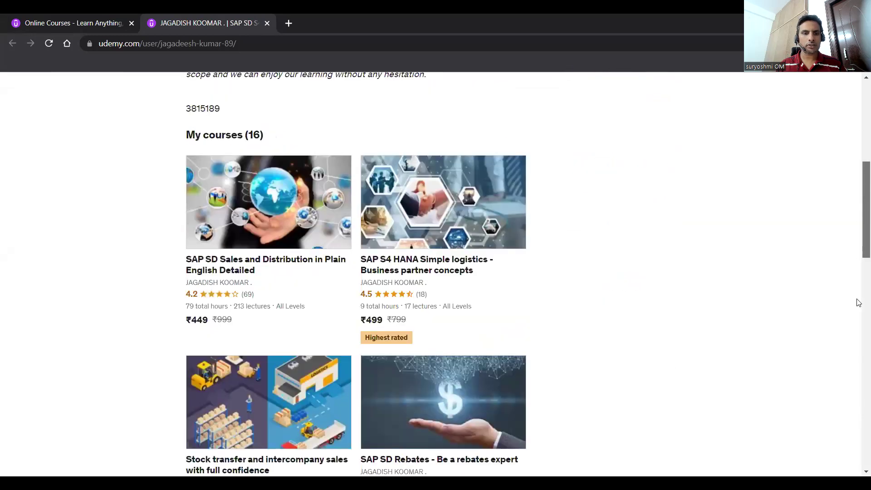
pyautogui.moveTo(858, 376); pyautogui.dragTo(861, 136)
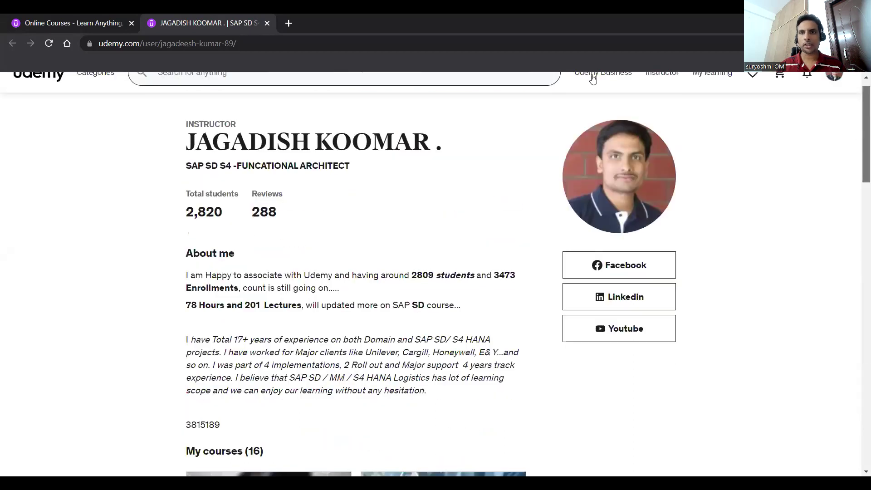
pyautogui.scroll(1, 593, 78)
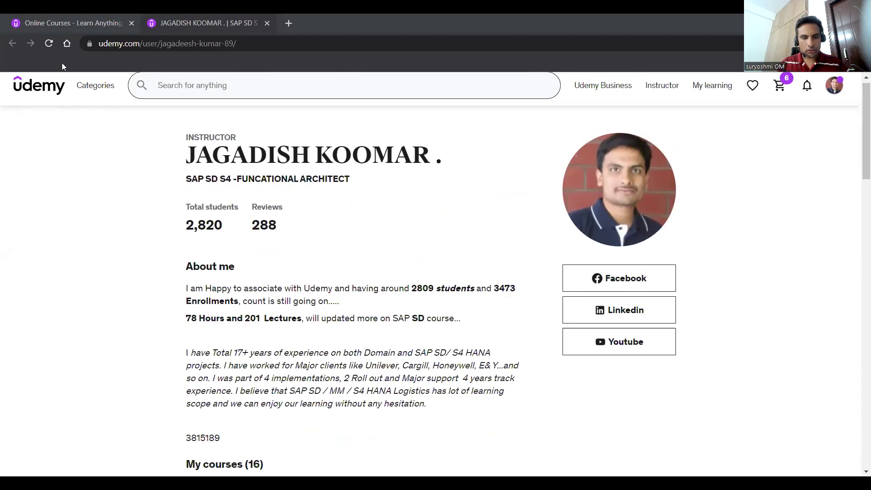
# - Run SE16N on table KNVV with the Sales Org. filter set to UNCD
pyautogui.hotkey('alt', 'Tab')
pyautogui.write('se')
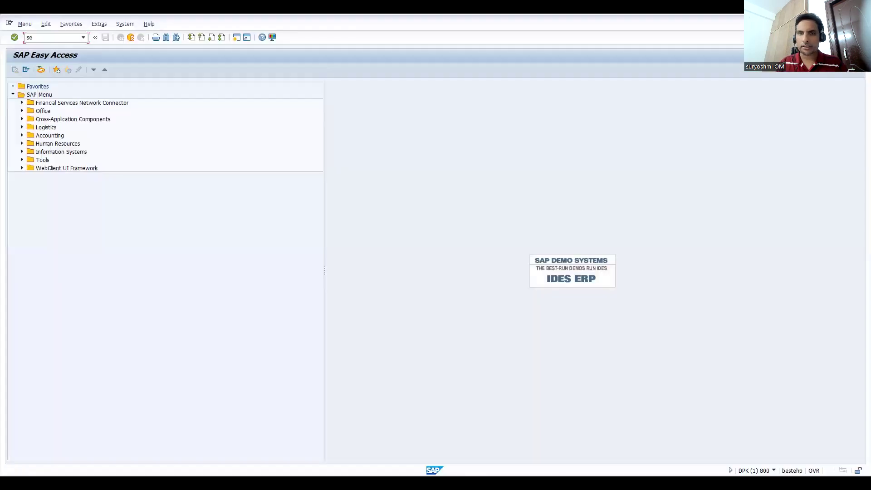
pyautogui.write('16n')
pyautogui.press('Return')
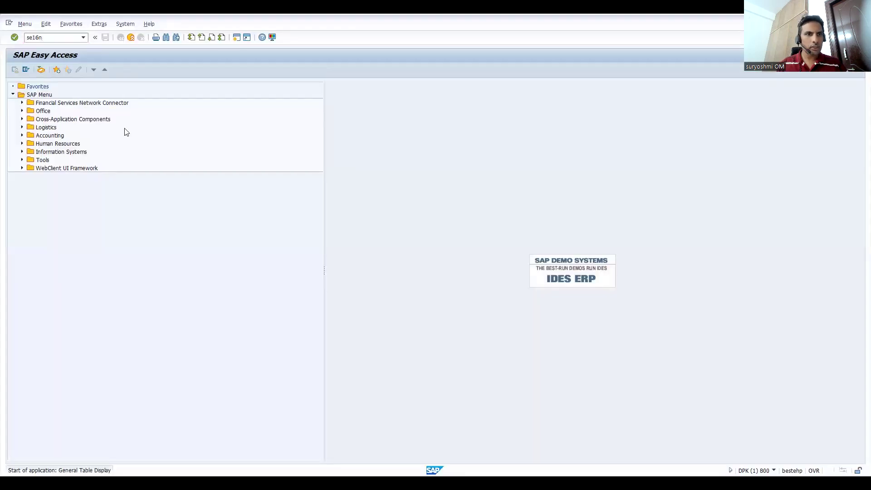
pyautogui.write('KNVV')
pyautogui.press('Return')
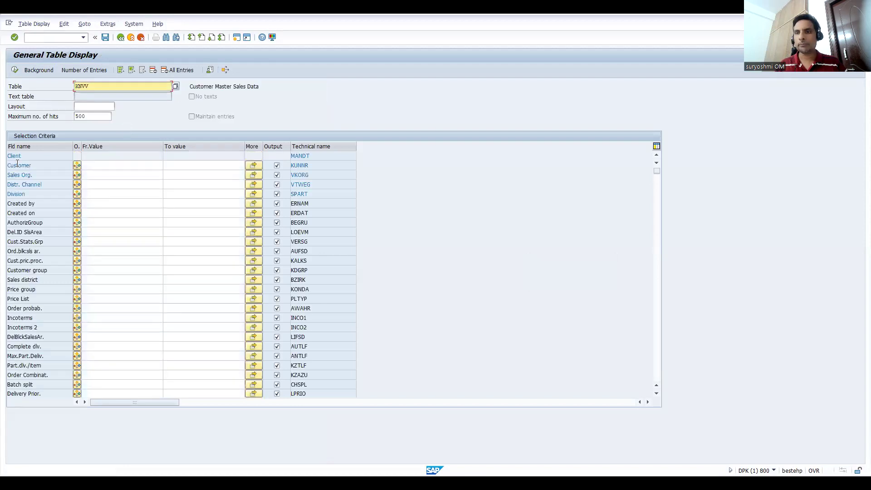
pyautogui.click(93, 175)
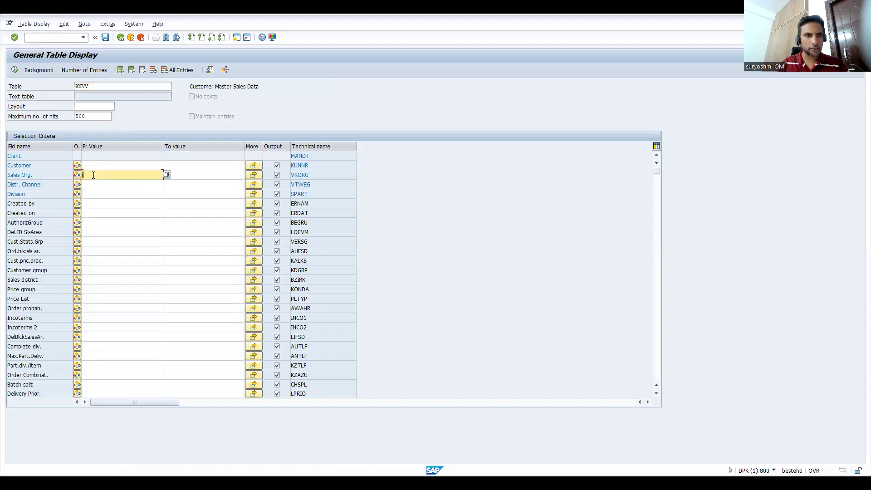
pyautogui.write('unc')
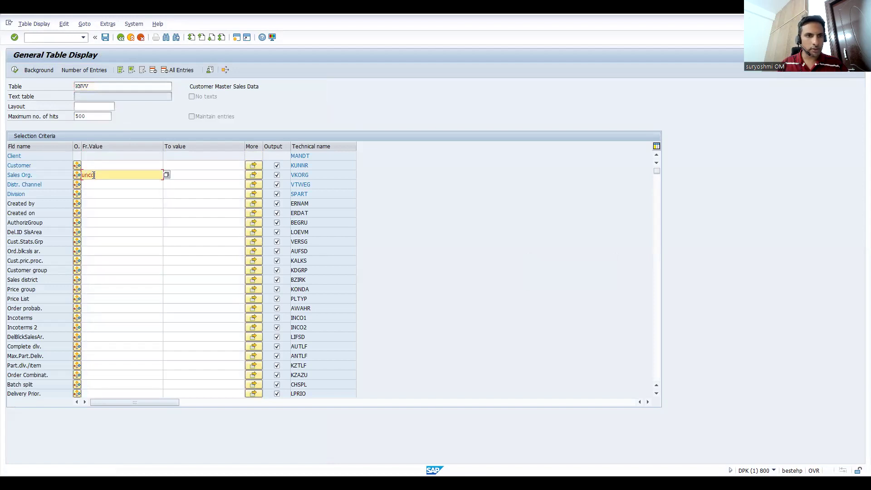
pyautogui.write('d')
pyautogui.press('Return')
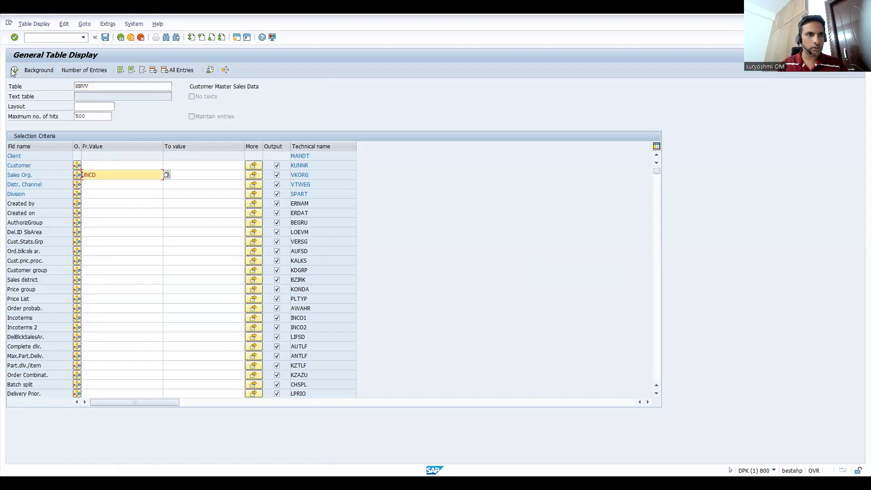
# - Execute the KNVV query to list the six UNCD sales-area records and select the customer's row
pyautogui.click(14, 71)
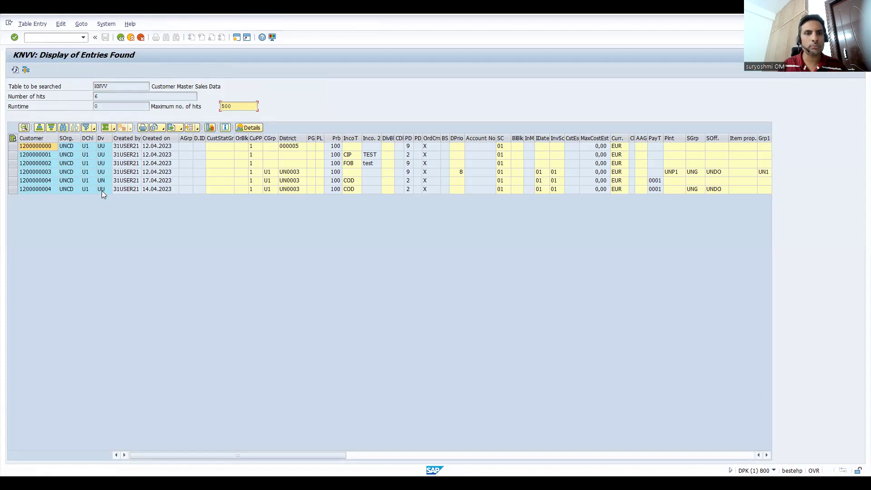
pyautogui.click(44, 154)
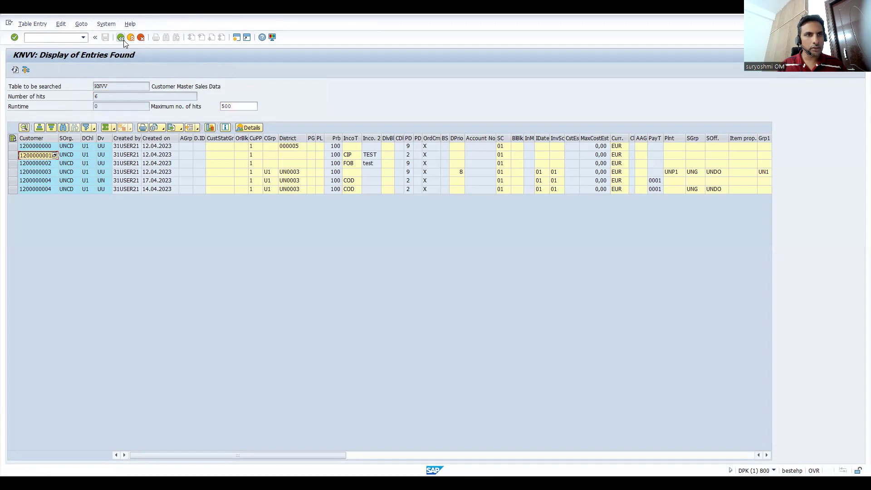
pyautogui.click(59, 37)
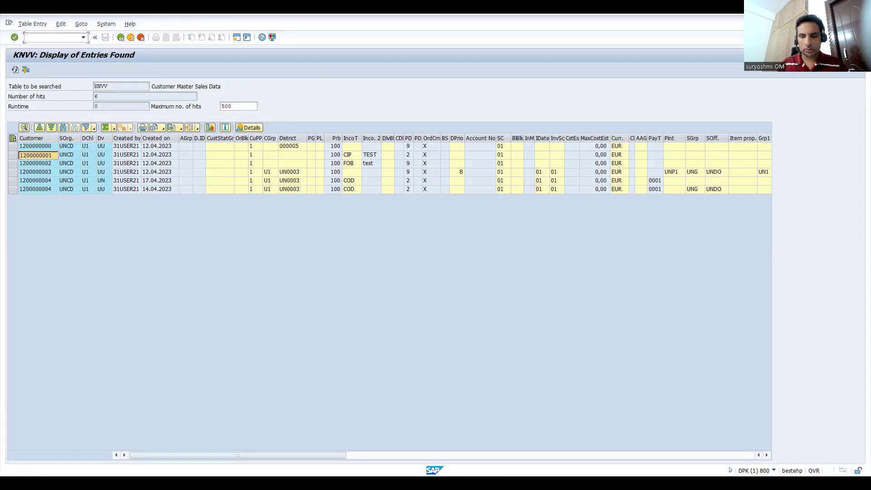
# - Start XD01 for the customer with division UN and list its existing sales areas, only UNCD/U1/UU
pyautogui.write('/nxd')
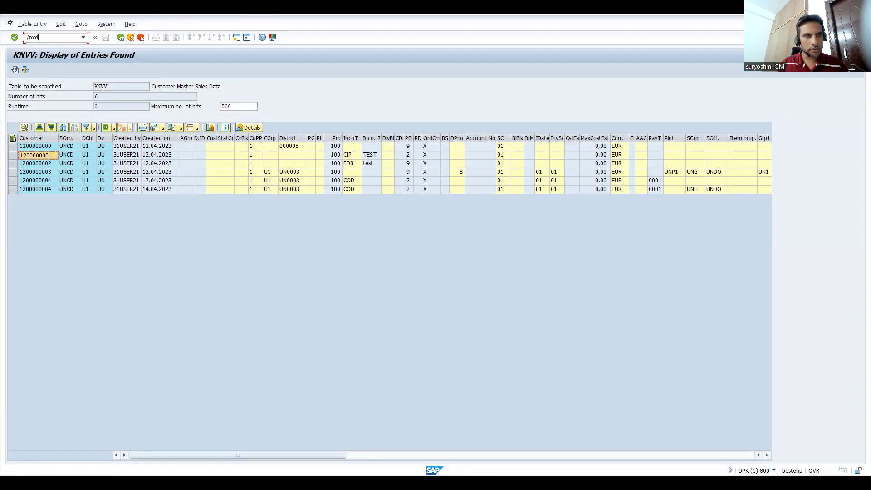
pyautogui.write('01')
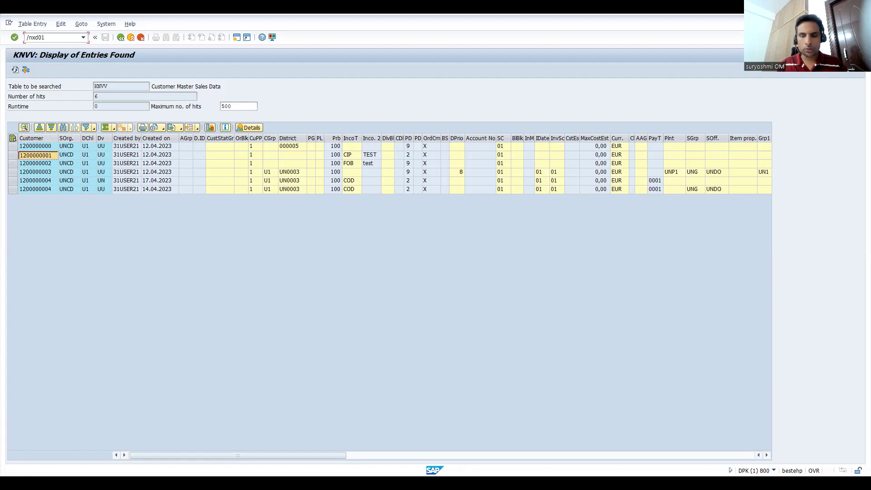
pyautogui.press('Return')
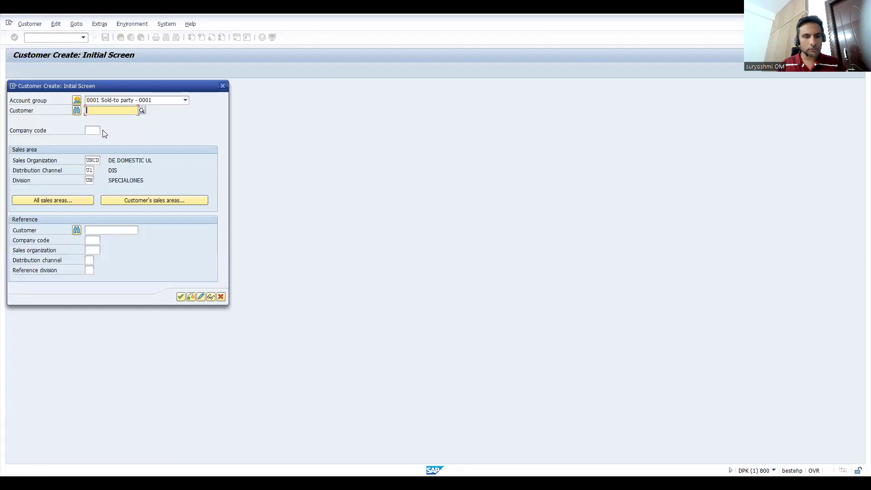
pyautogui.hotkey('ctrl', 'v')
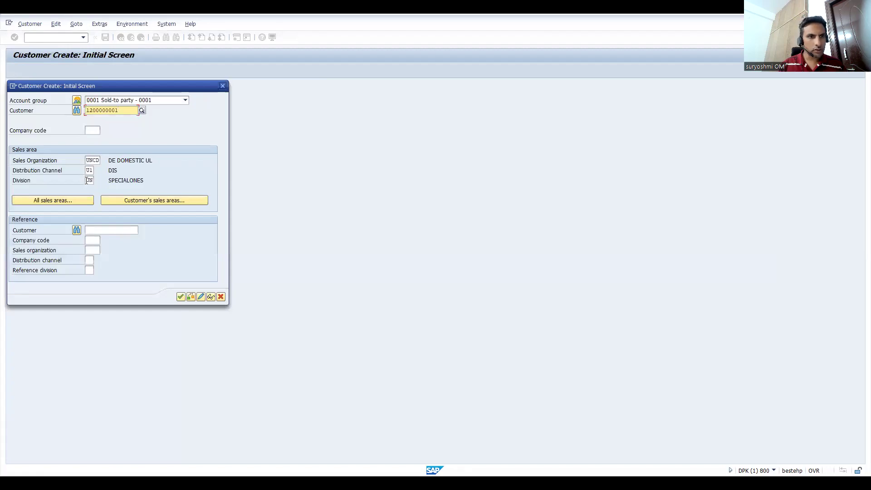
pyautogui.doubleClick(88, 181)
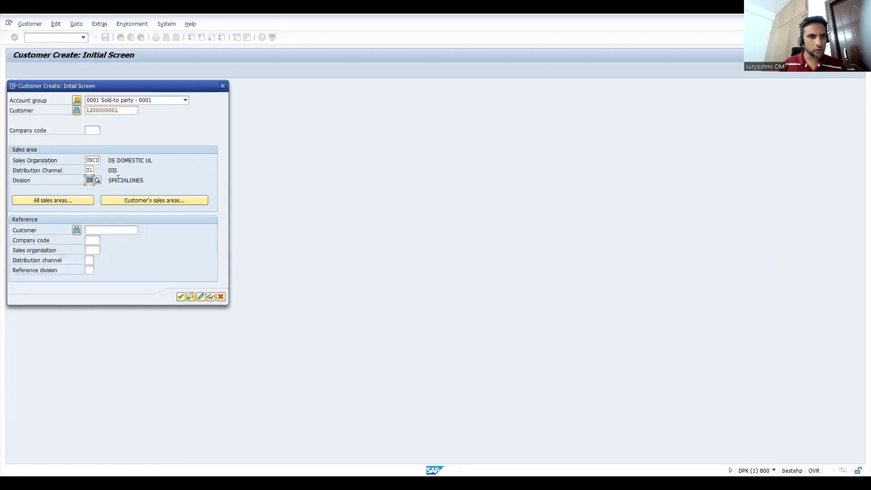
pyautogui.click(145, 196)
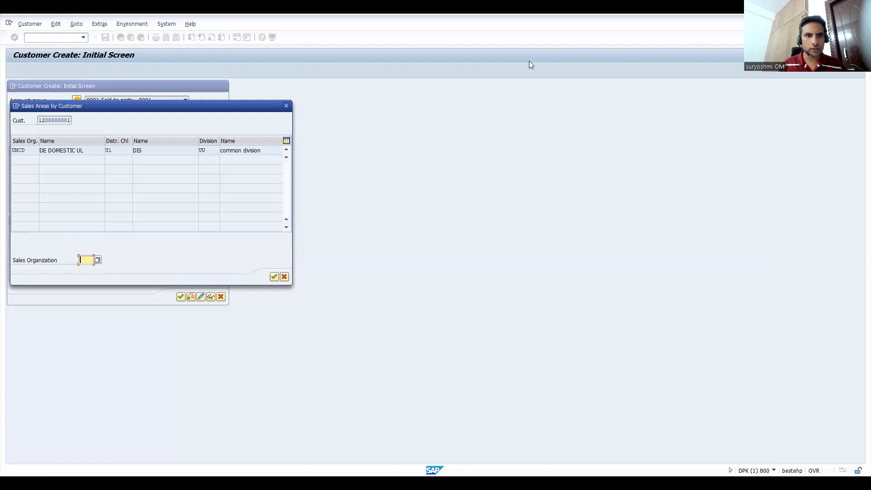
# - Close the existing sales-areas list and copy the target sales area values UNCD / U1 / UN
pyautogui.press('F4')
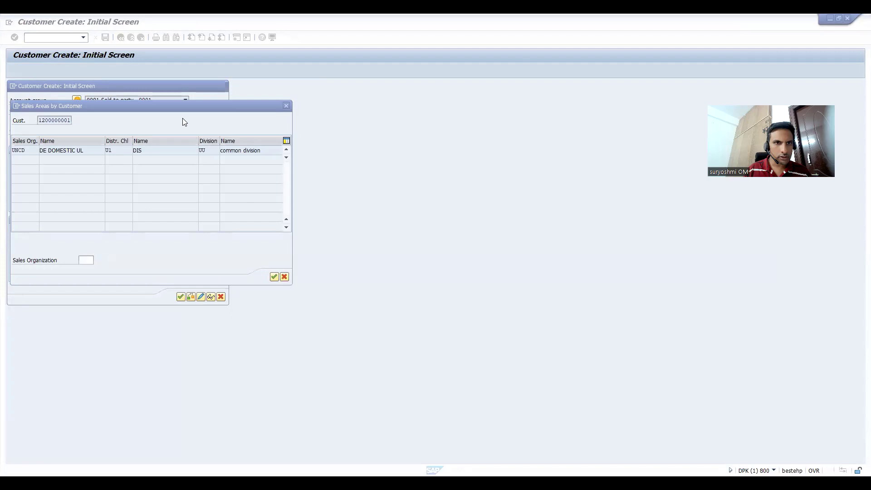
pyautogui.click(182, 104)
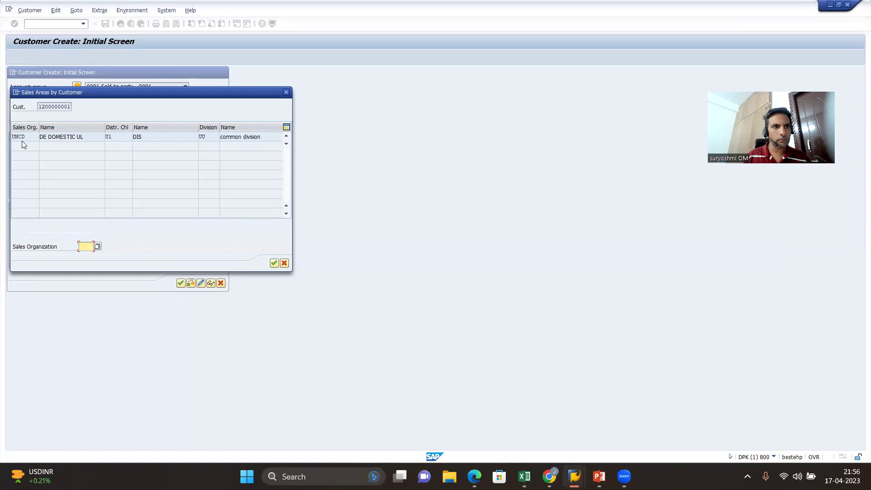
pyautogui.click(275, 264)
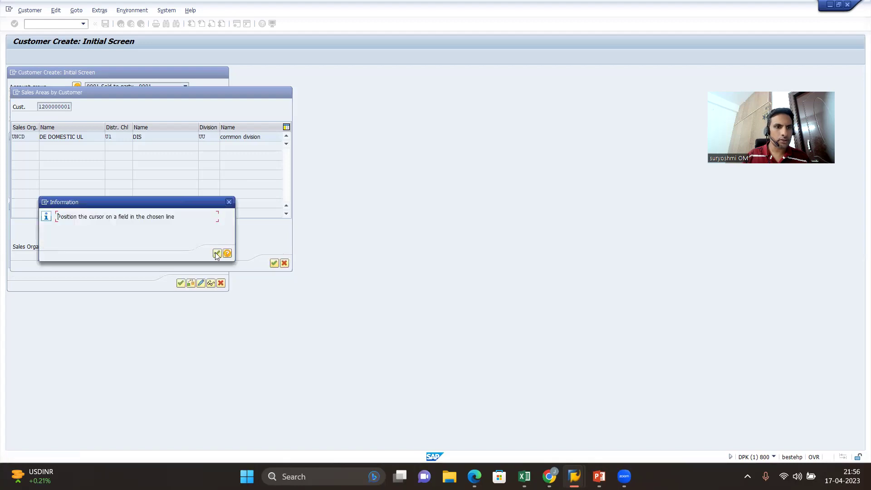
pyautogui.click(216, 253)
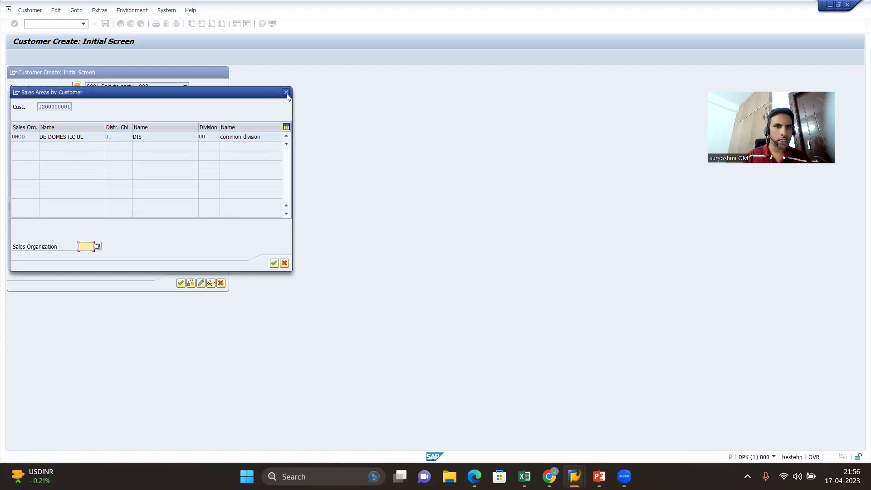
pyautogui.click(286, 93)
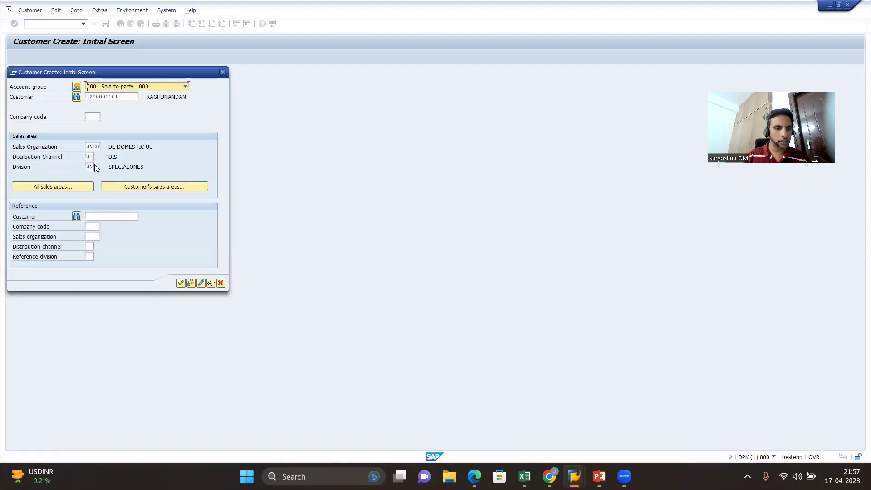
pyautogui.moveTo(82, 142); pyautogui.dragTo(107, 166)
pyautogui.hotkey('ctrl', 'c')
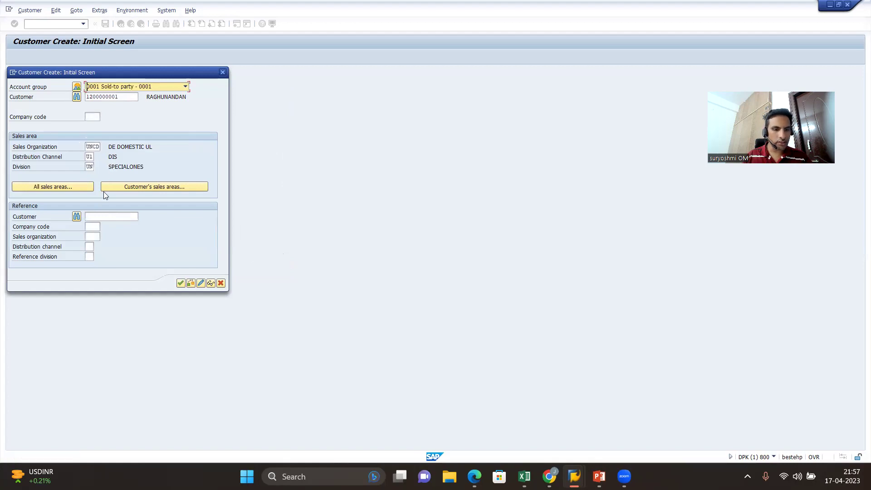
# - Fill the reference sales area as UNCD / U1 with reference division UU
pyautogui.click(91, 236)
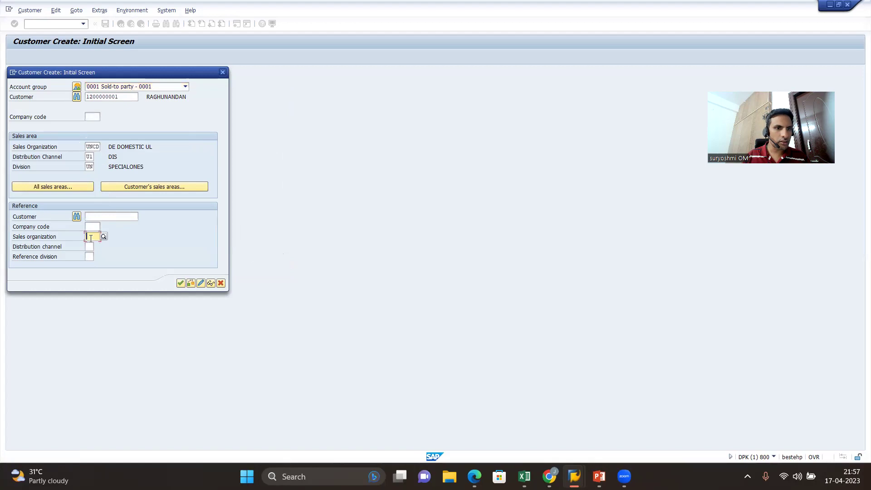
pyautogui.hotkey('ctrl', 'v')
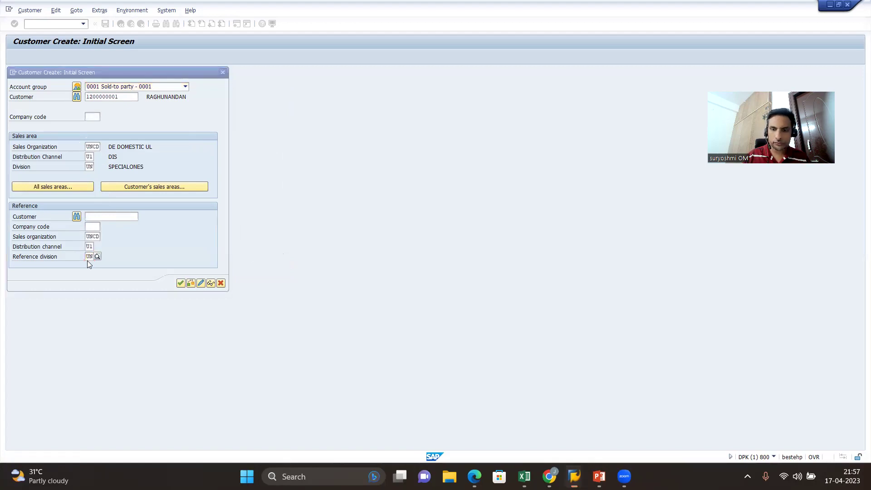
pyautogui.press('BackSpace')
pyautogui.write('u')
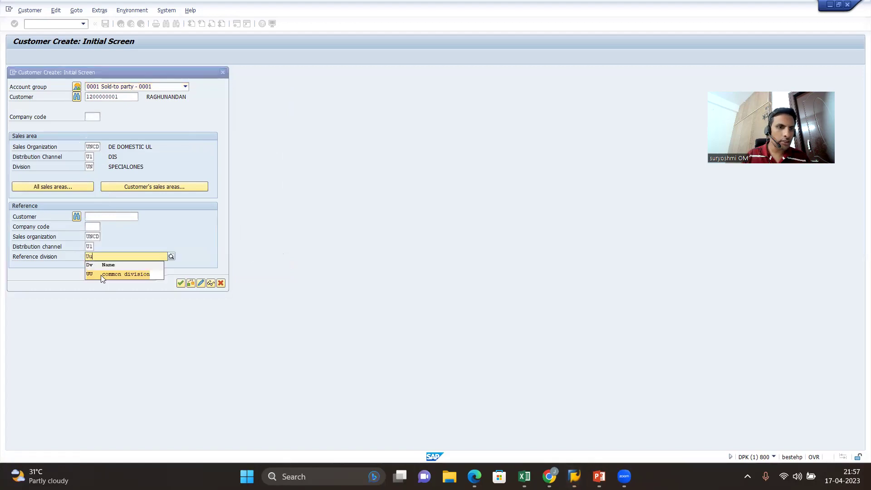
pyautogui.click(101, 275)
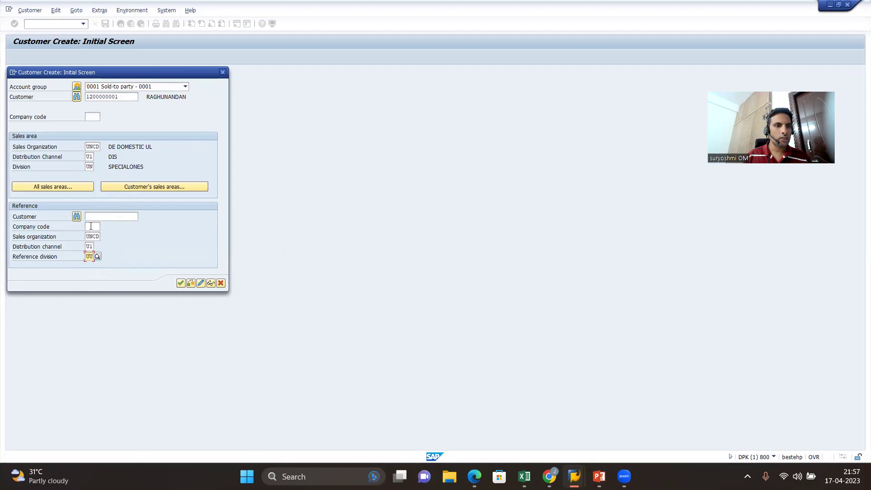
# - Set both the reference company code and the new company code to UNC1, and copy the customer number
pyautogui.click(91, 226)
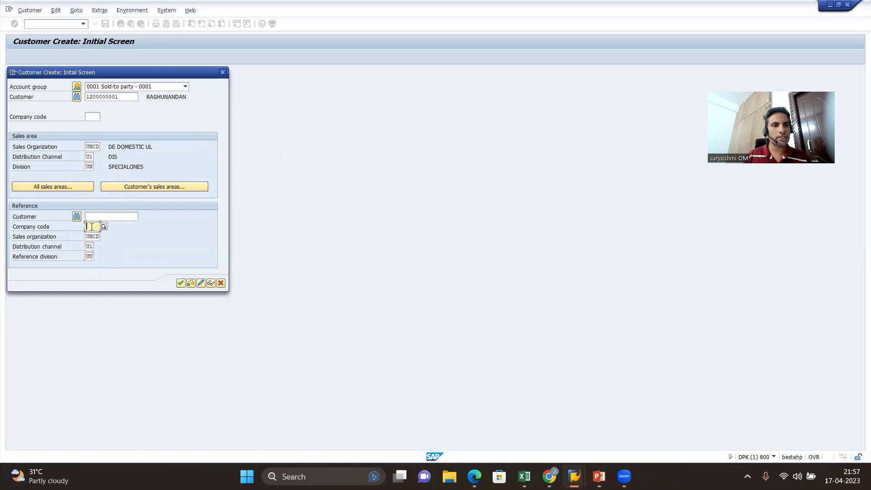
pyautogui.write('un')
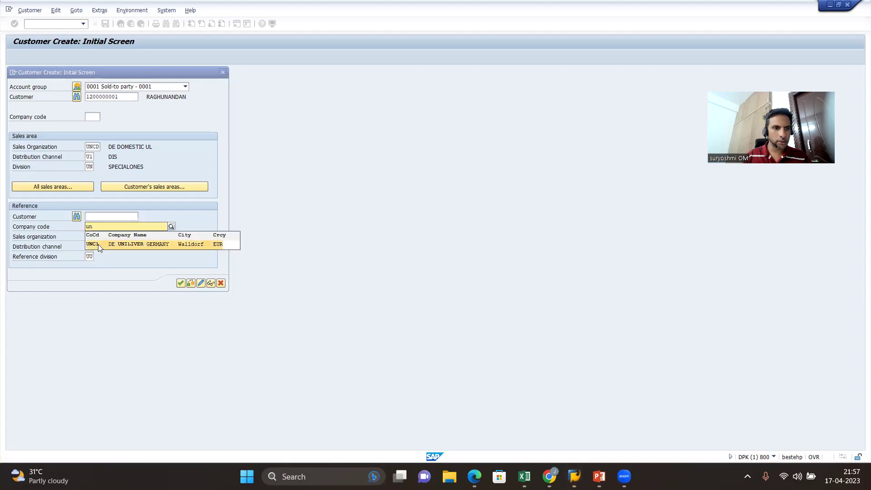
pyautogui.click(98, 244)
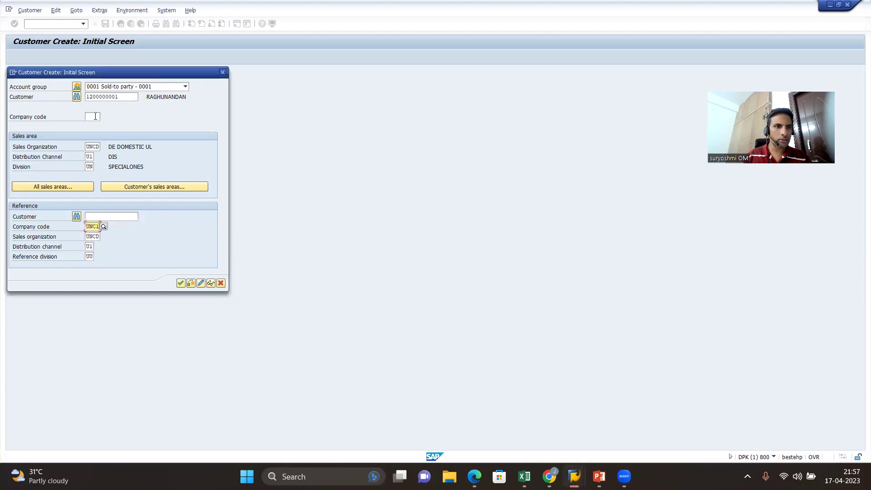
pyautogui.click(95, 117)
pyautogui.write('unc')
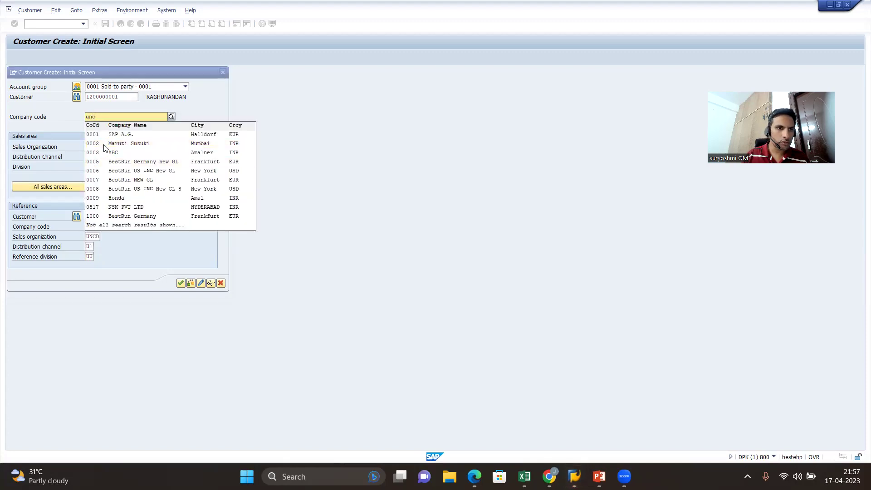
pyautogui.write('11')
pyautogui.press('Return')
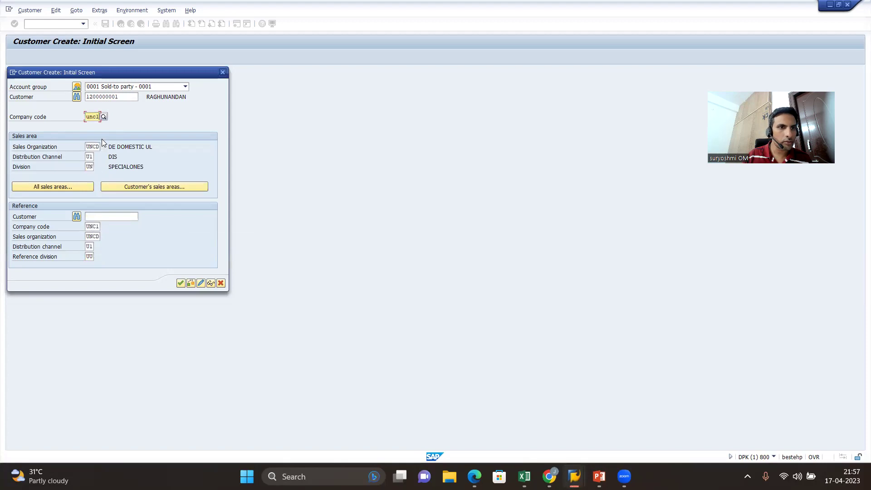
pyautogui.moveTo(124, 99); pyautogui.dragTo(38, 96)
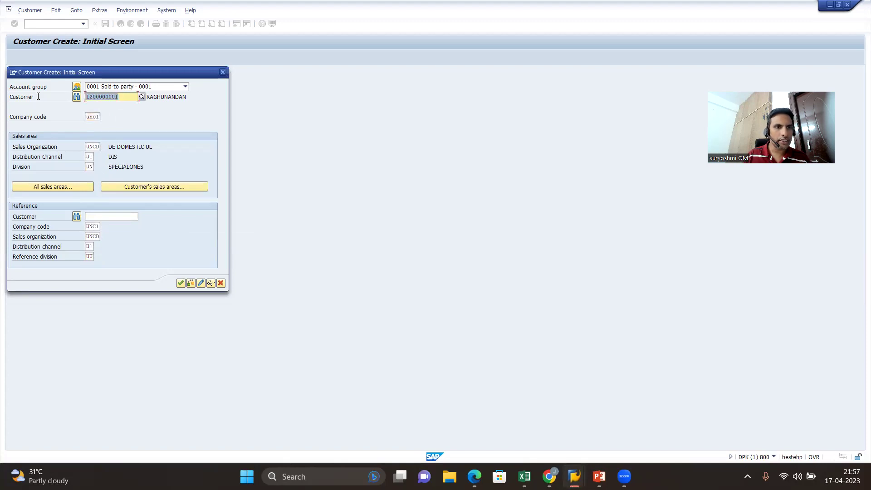
pyautogui.press('Home')
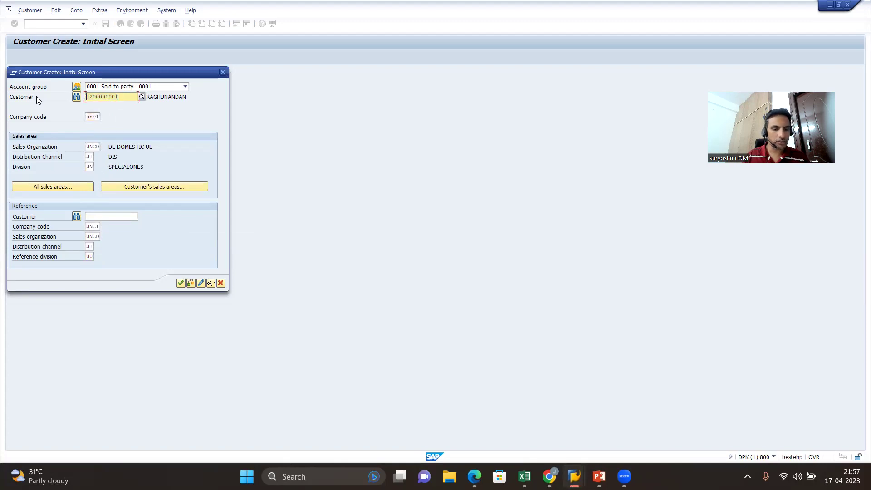
# - Paste the customer's own number into the Reference Customer field
pyautogui.click(100, 217)
pyautogui.hotkey('ctrl', 'v')
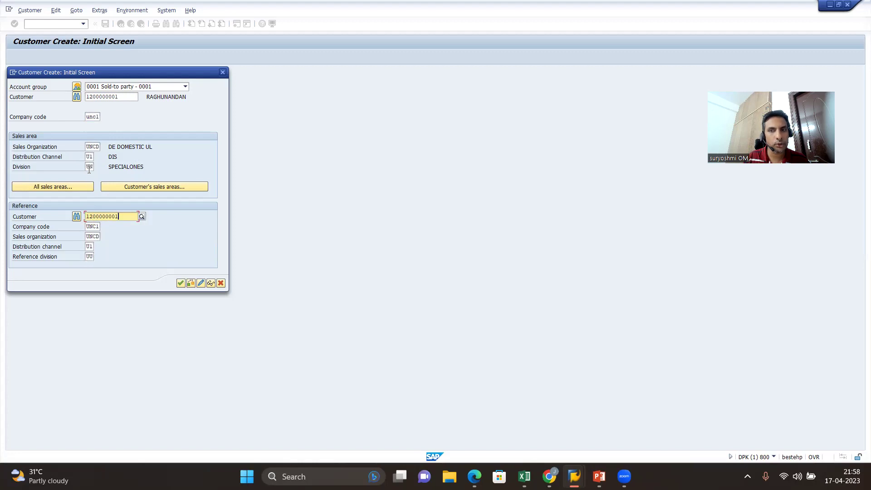
# - Review the Shipping and Billing Documents sales-area data, then save the customer for UNCD / U1 / UN
pyautogui.click(113, 185)
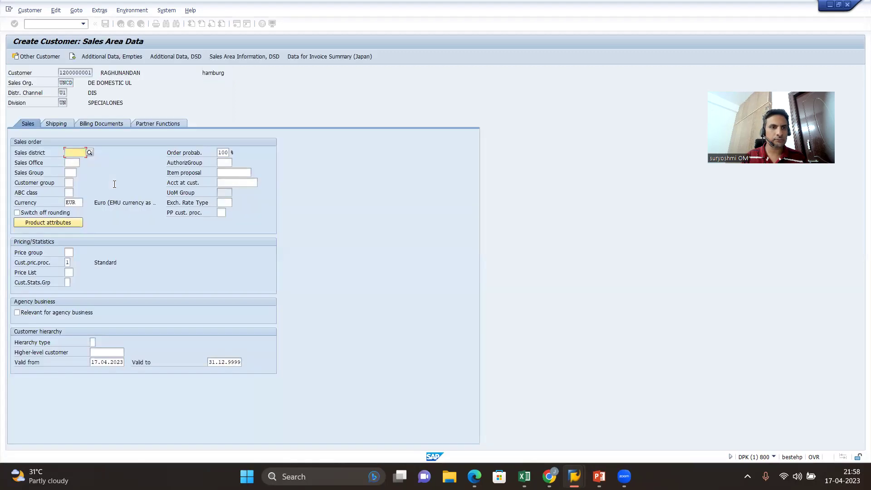
pyautogui.click(64, 122)
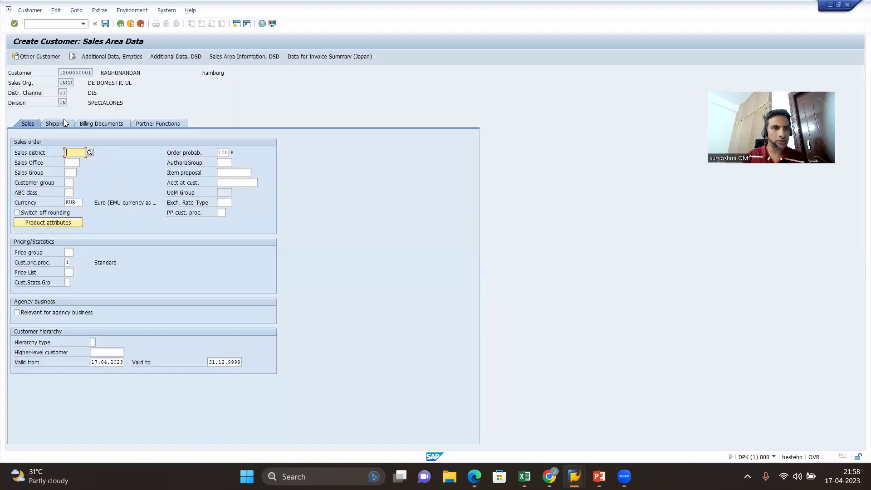
pyautogui.click(101, 124)
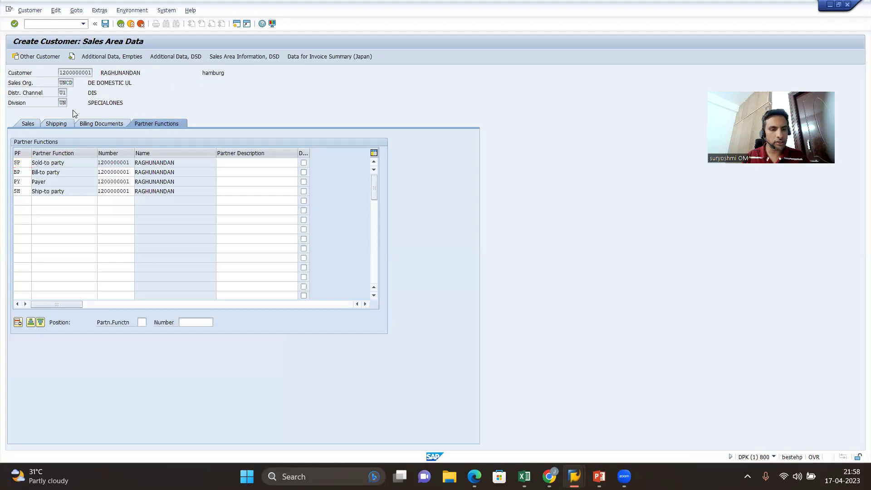
pyautogui.press('Return')
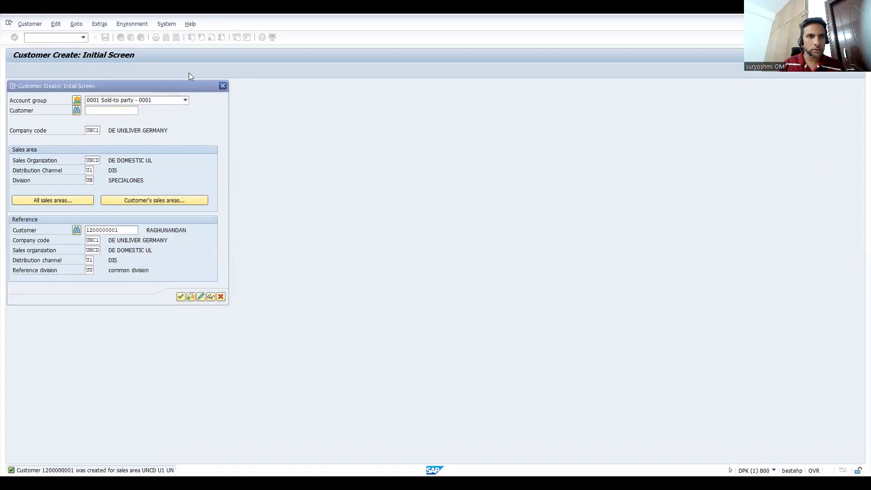
# - Reopen SE16N for table KNVV and paste the customer number as the Customer filter
pyautogui.press('Escape')
pyautogui.write('/')
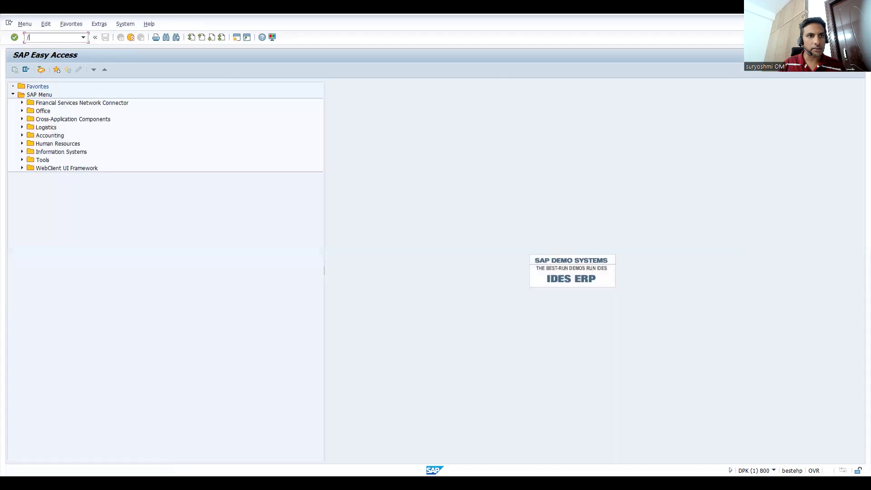
pyautogui.write('nse16n')
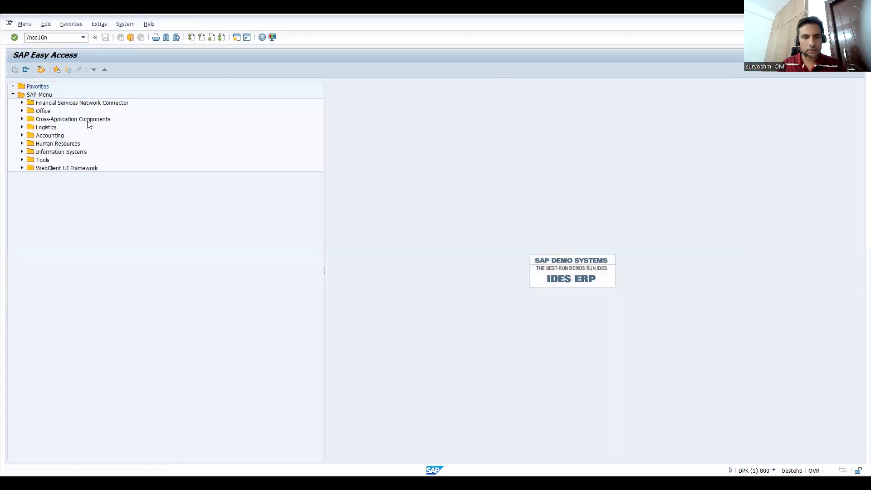
pyautogui.press('Return')
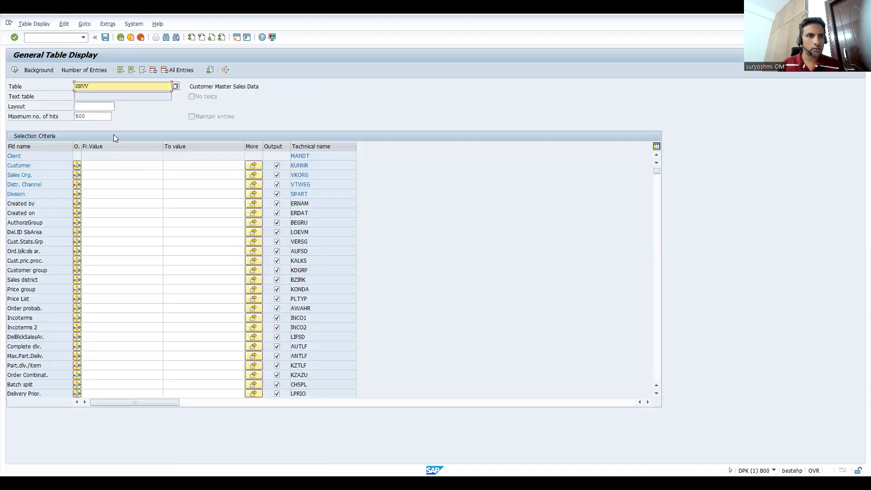
pyautogui.click(99, 168)
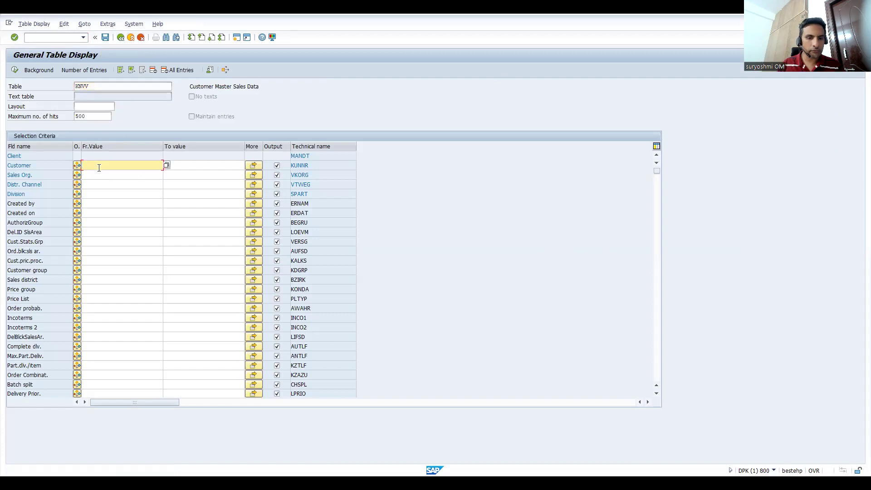
pyautogui.hotkey('ctrl', 'v')
# - Execute the KNVV query, showing the new UN record (17.04.2023) alongside the UU record (12.04.2023)
pyautogui.click(15, 70)
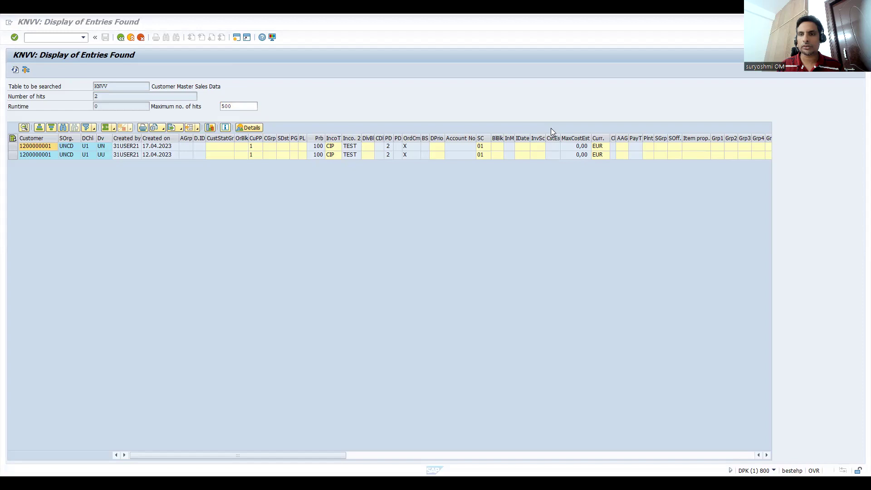
pyautogui.click(561, 247)
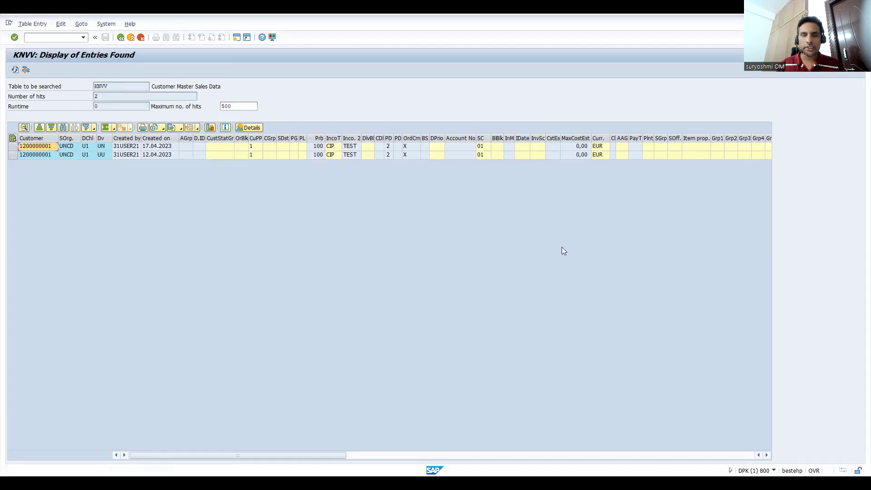